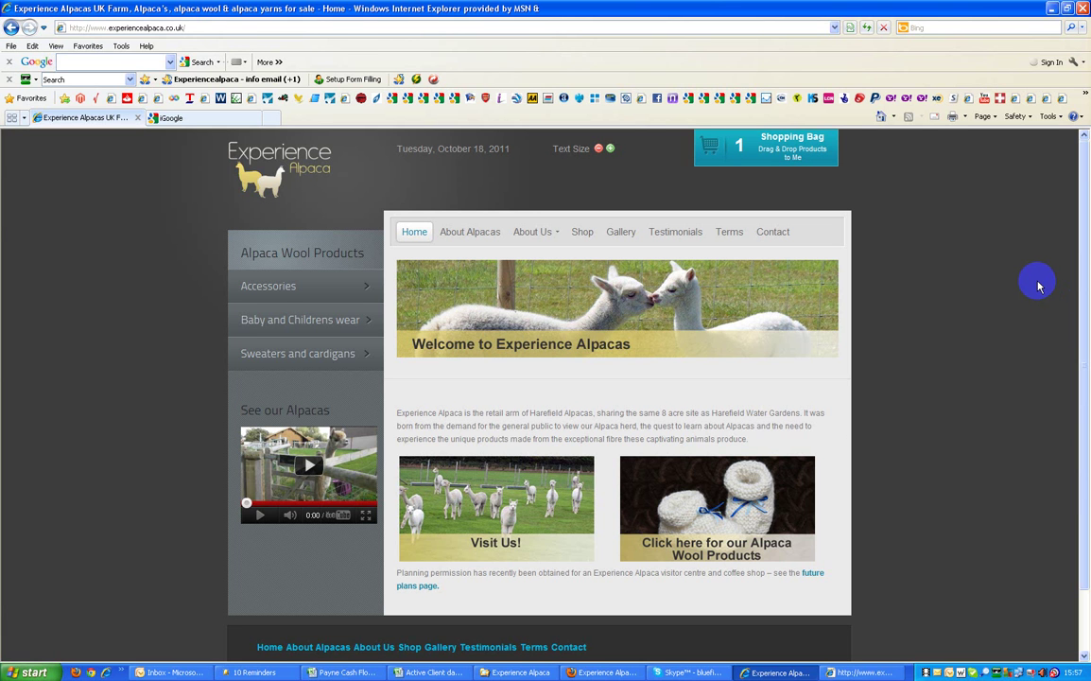
Check the Internet Explorer version in the Help menu's version information.
click(856, 366)
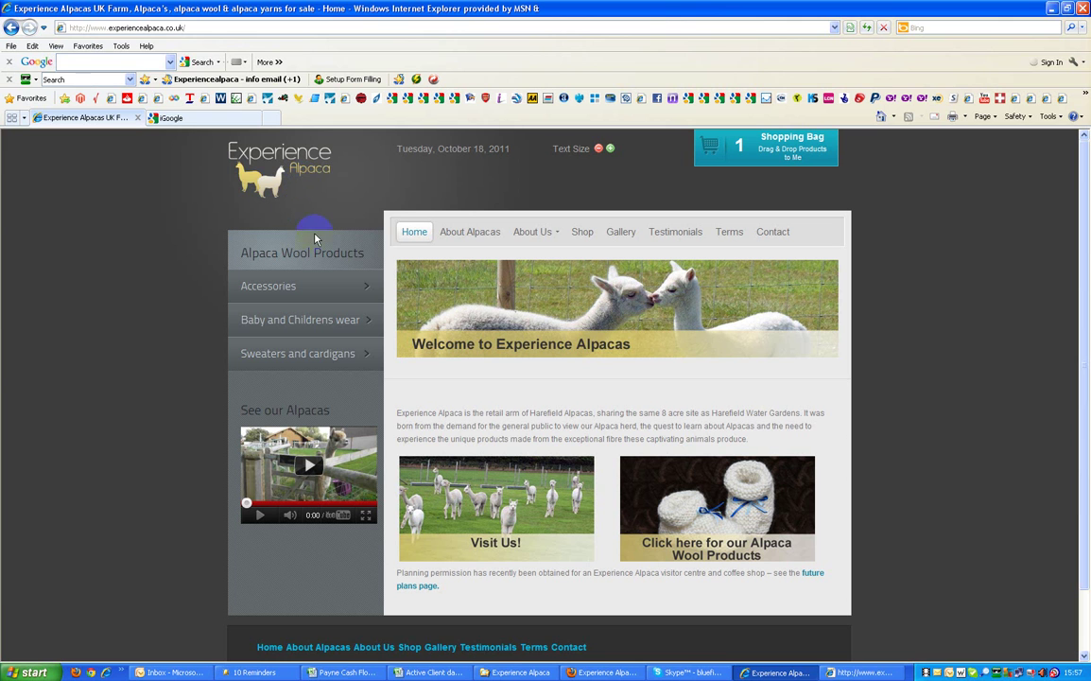
click(146, 49)
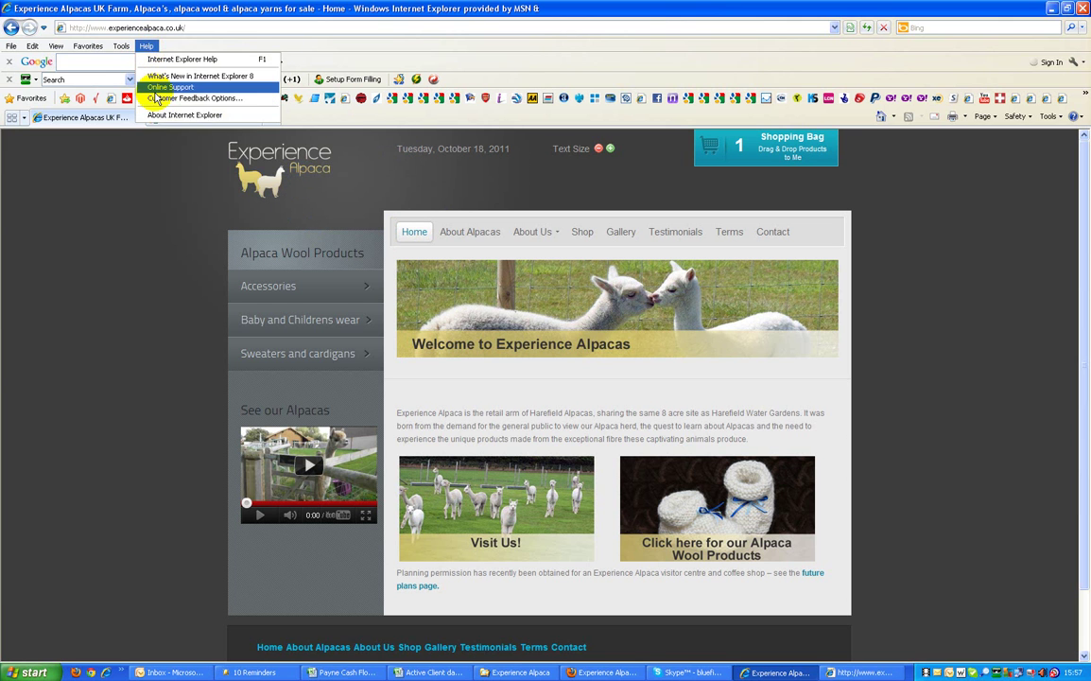
click(159, 112)
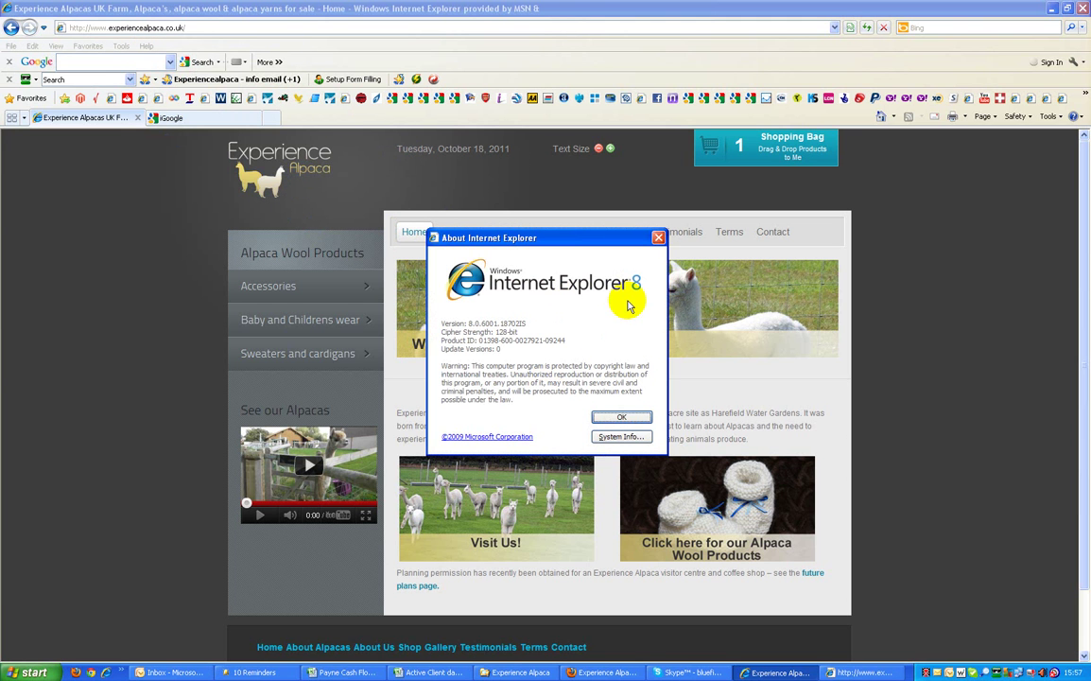
click(621, 417)
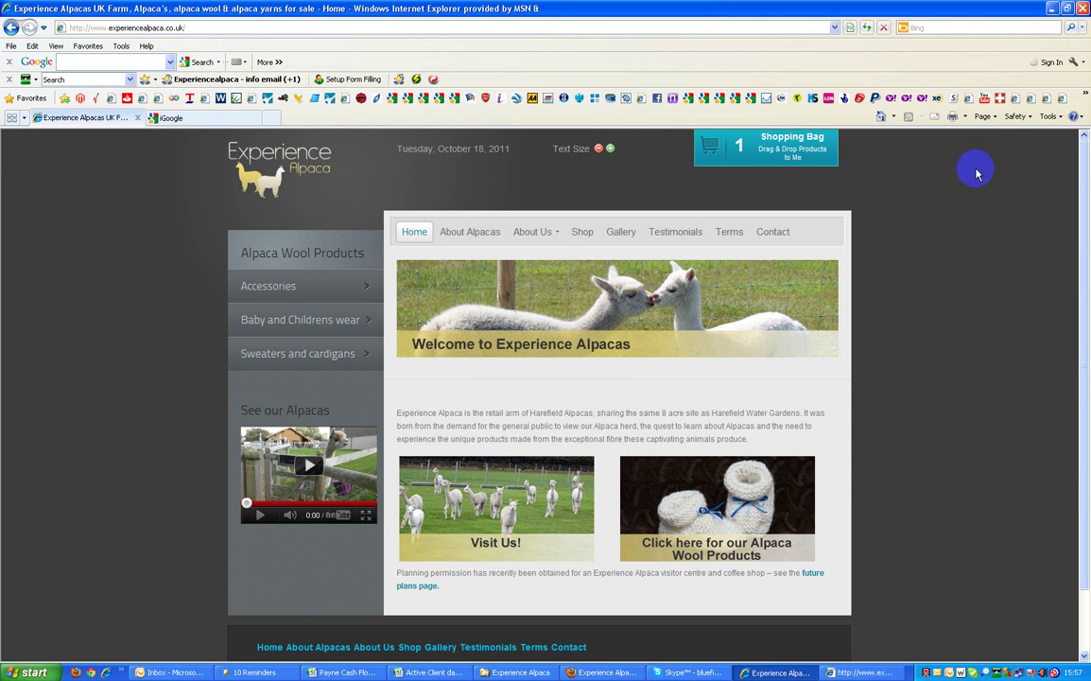
View the home page's HTML source and make the source window shorter.
click(984, 116)
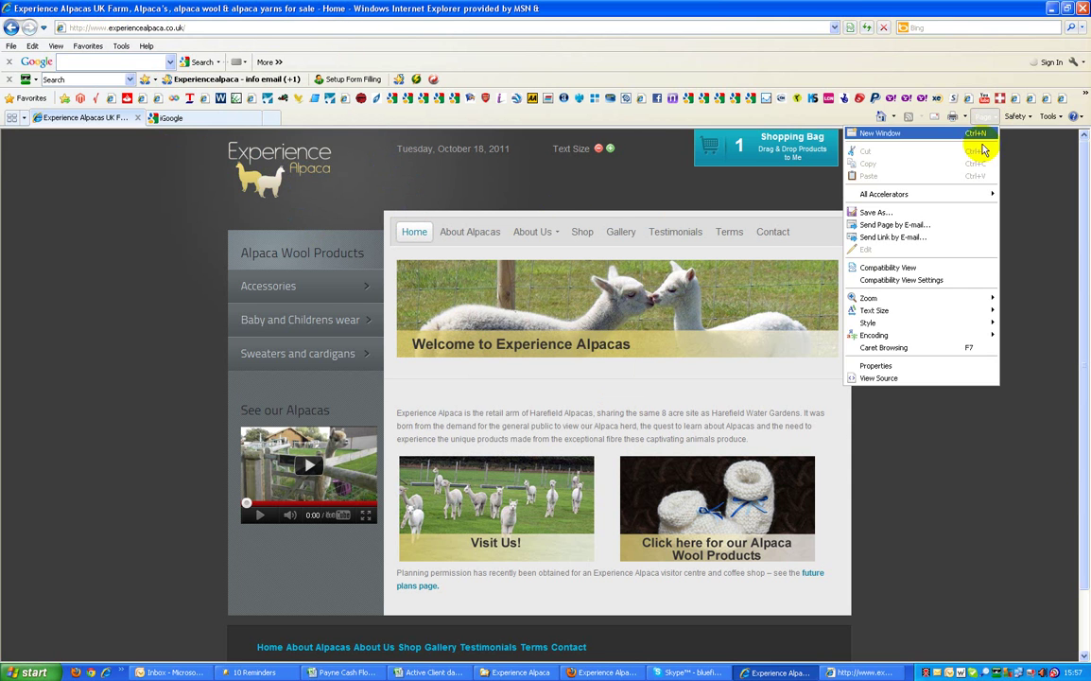
click(874, 378)
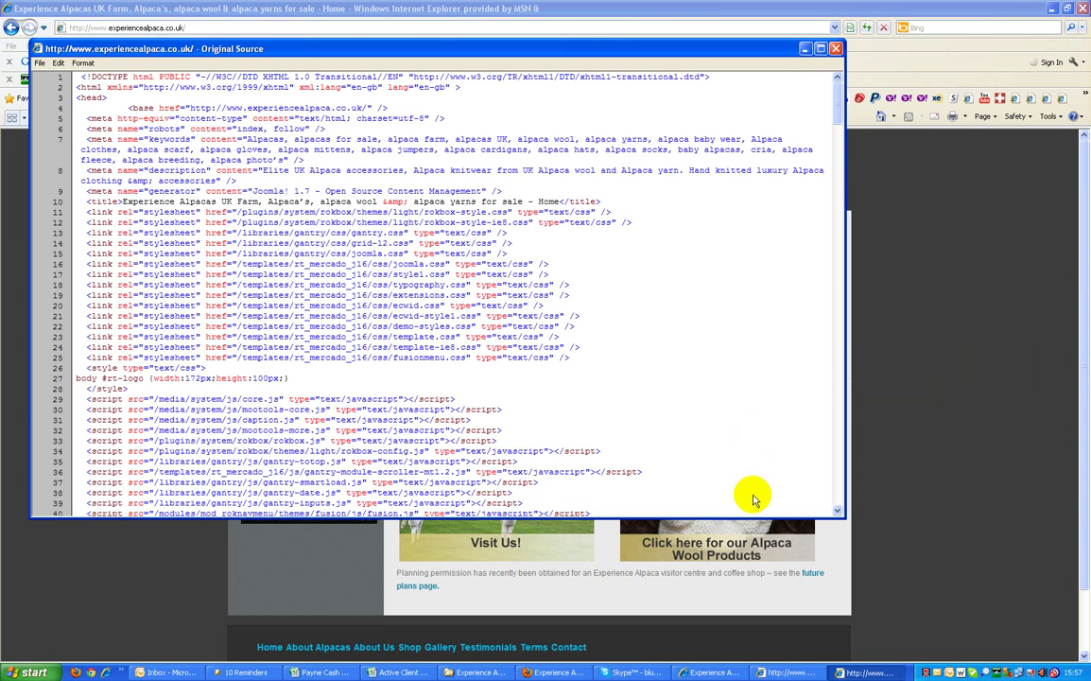
drag(753, 517, 764, 338)
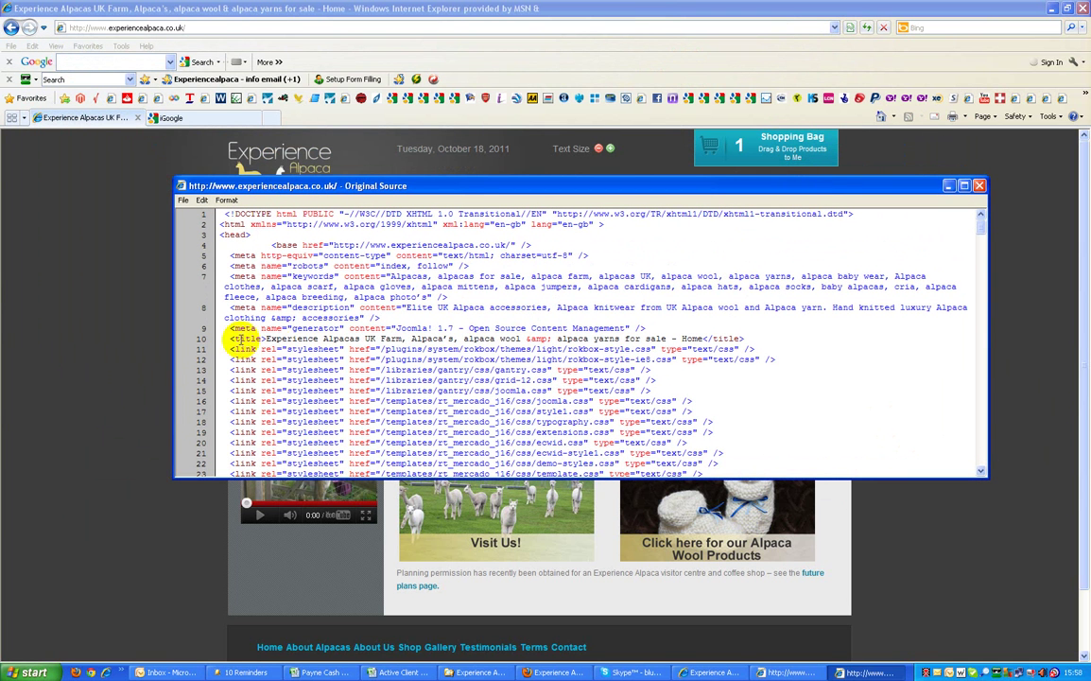
Highlight the title tag on line 10 and the keywords meta tag on line 7.
drag(231, 339, 745, 339)
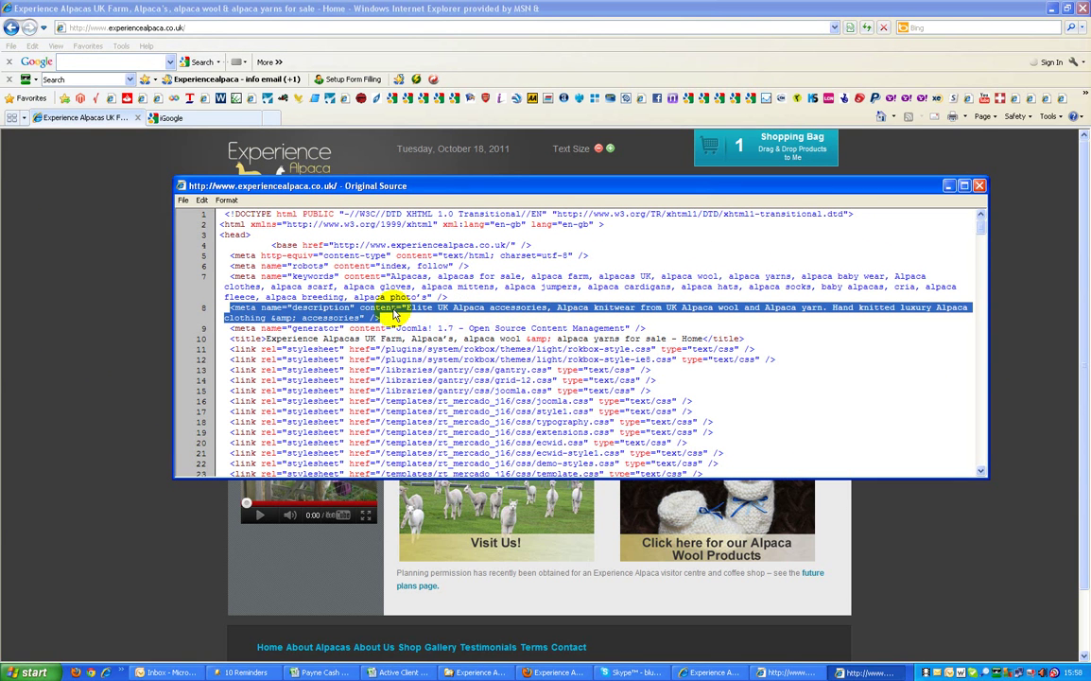
click(287, 276)
drag(232, 276, 427, 286)
triple_click(397, 275)
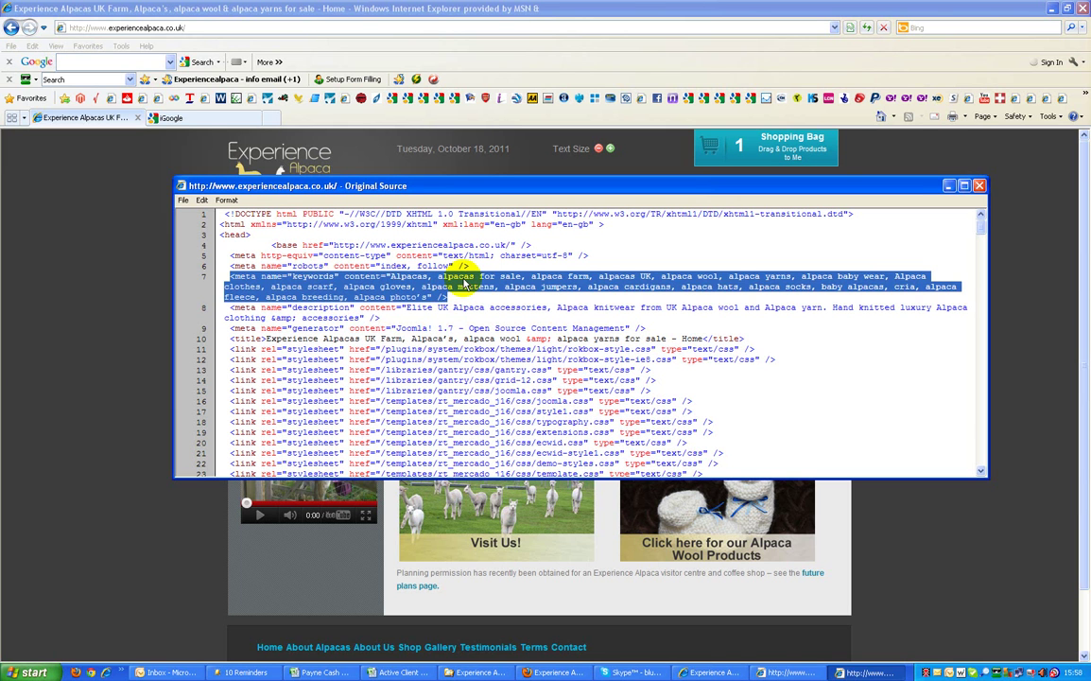
click(407, 274)
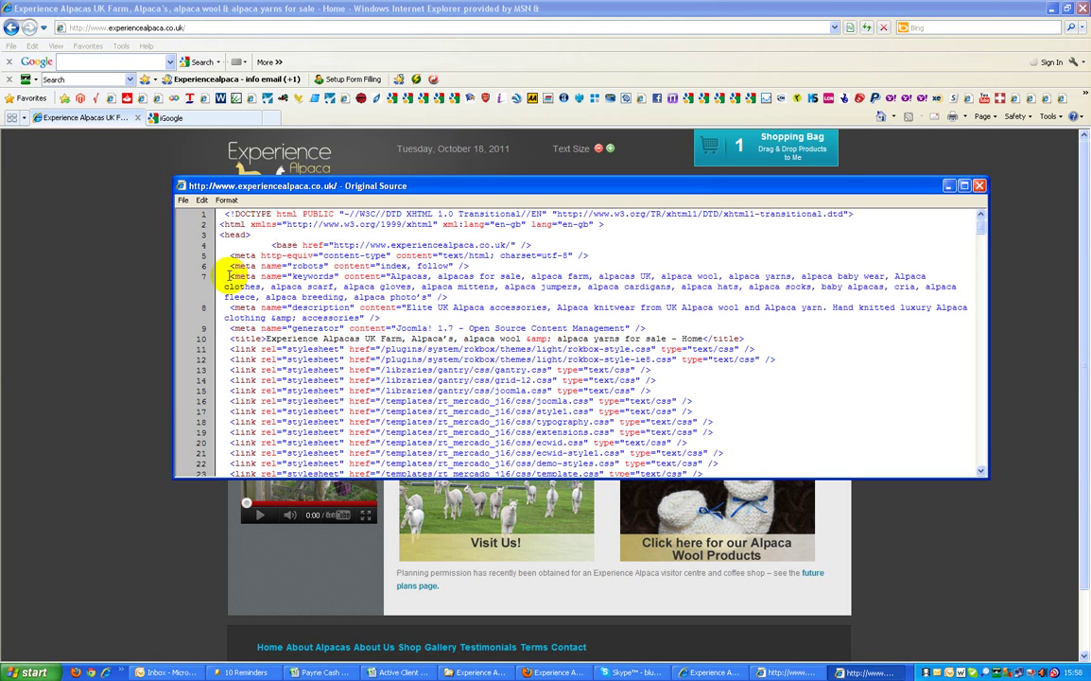
drag(230, 275, 445, 297)
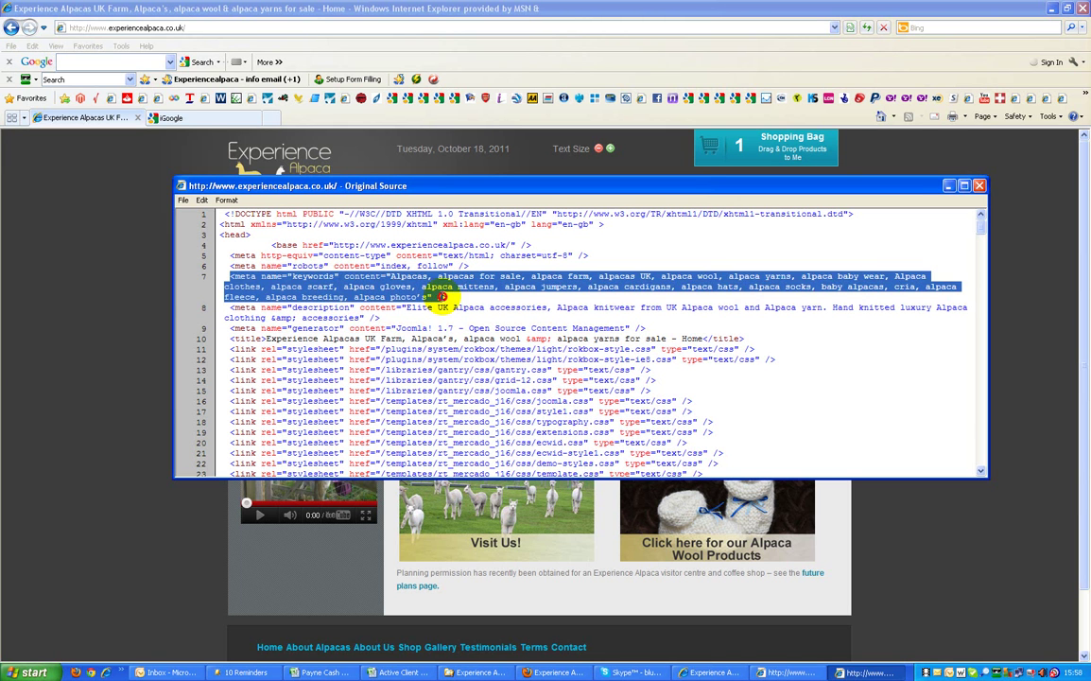
Highlight the title, description and keywords tag names on lines 10, 8 and 7.
double_click(242, 338)
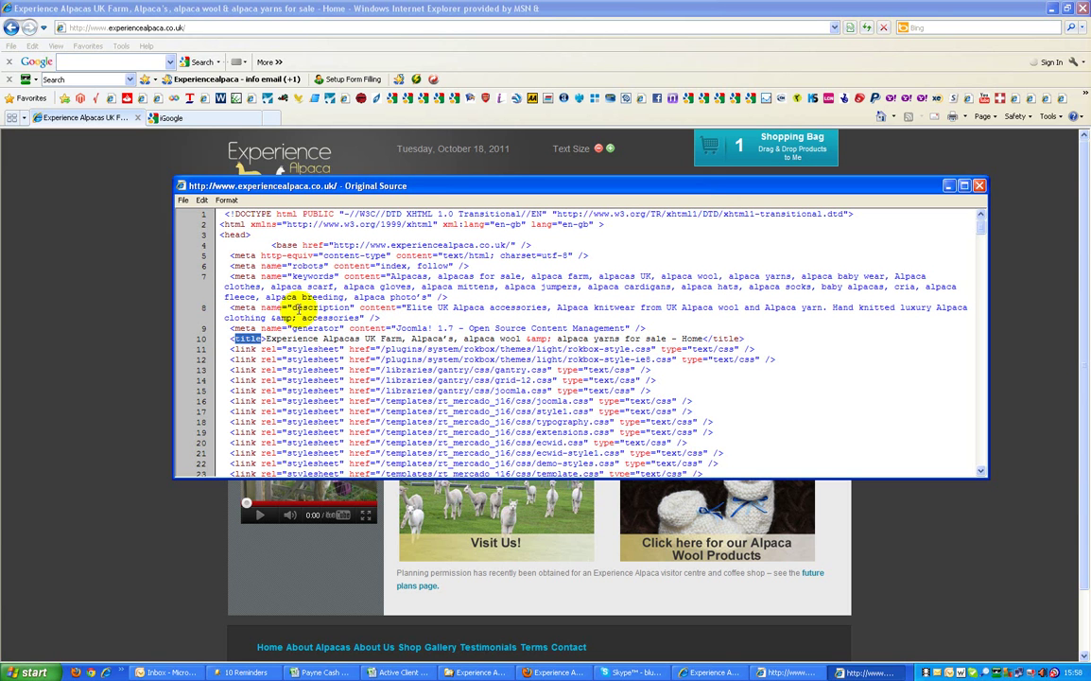
drag(232, 307, 305, 307)
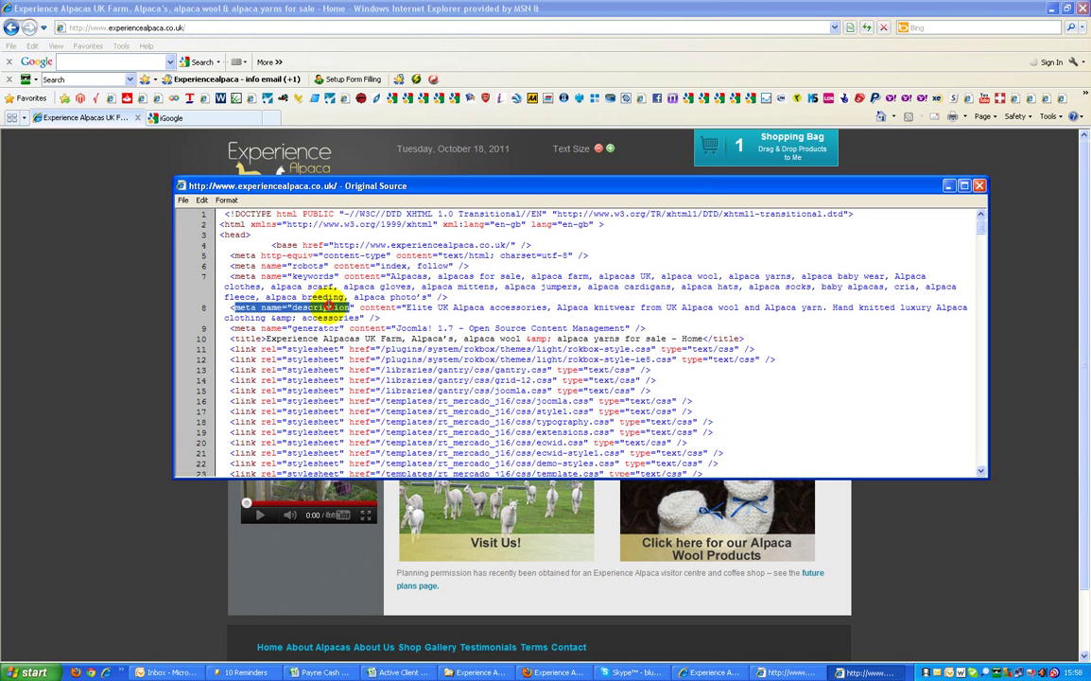
drag(232, 276, 334, 276)
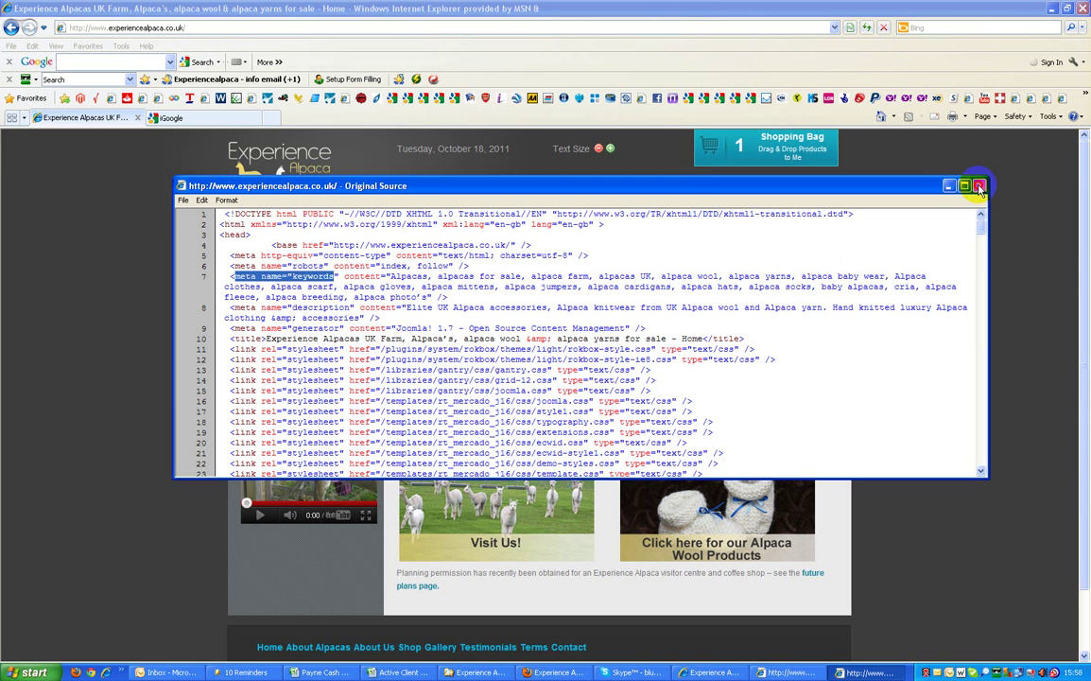
Close the source window and maximize Firefox's Joomla Administration window.
click(979, 186)
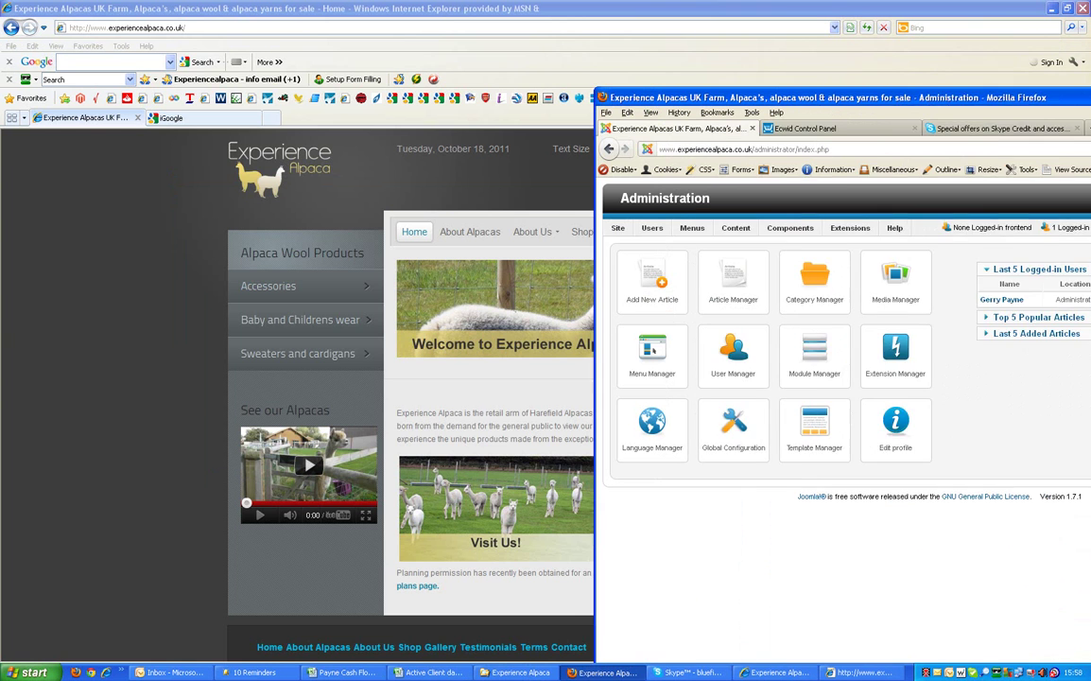
drag(1068, 57, 760, 54)
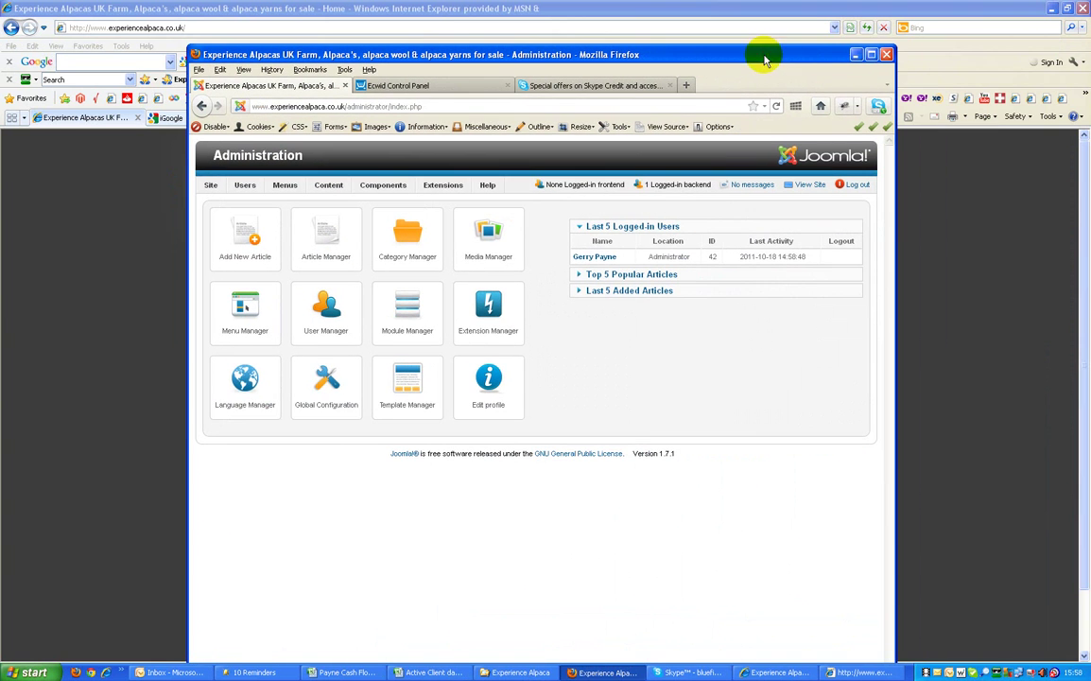
click(870, 54)
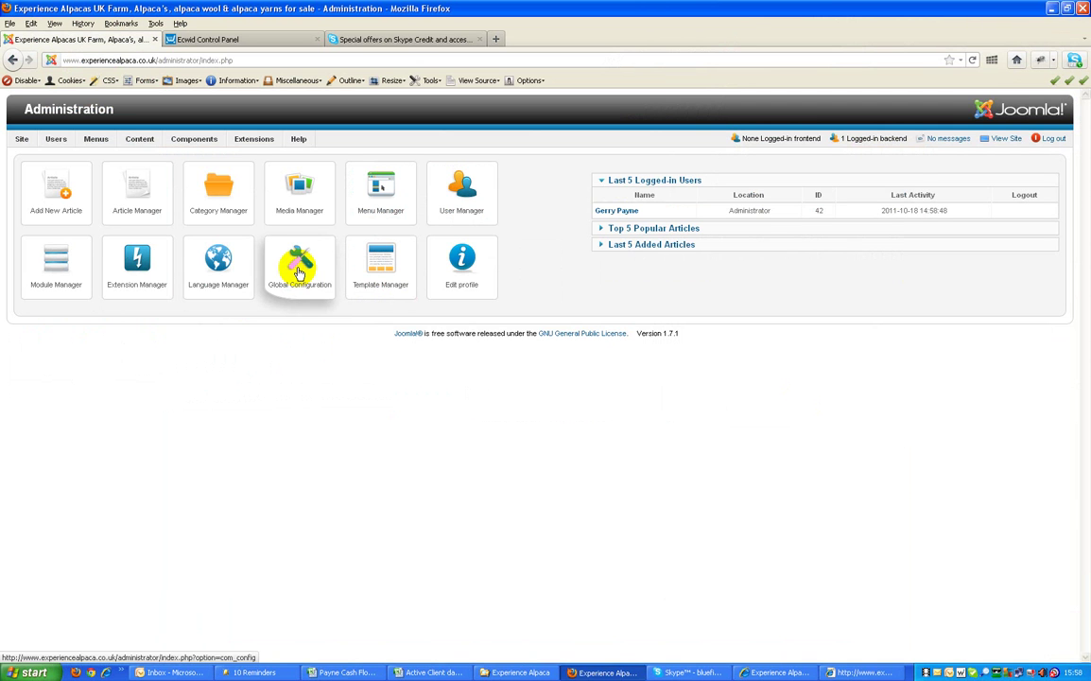
click(299, 273)
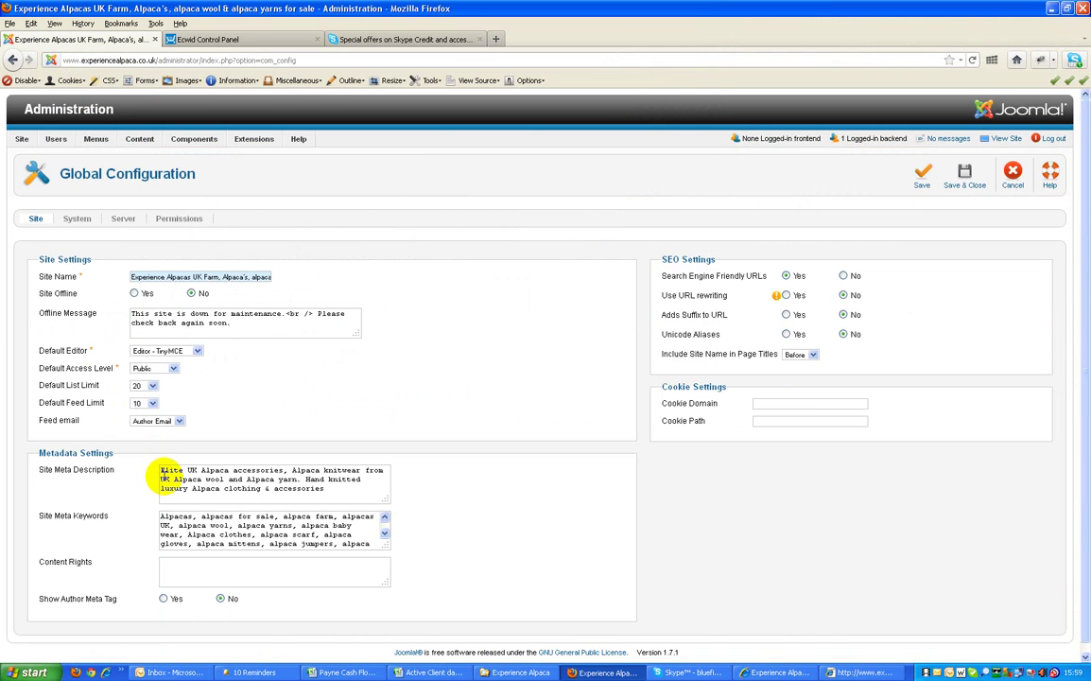
drag(160, 470, 345, 499)
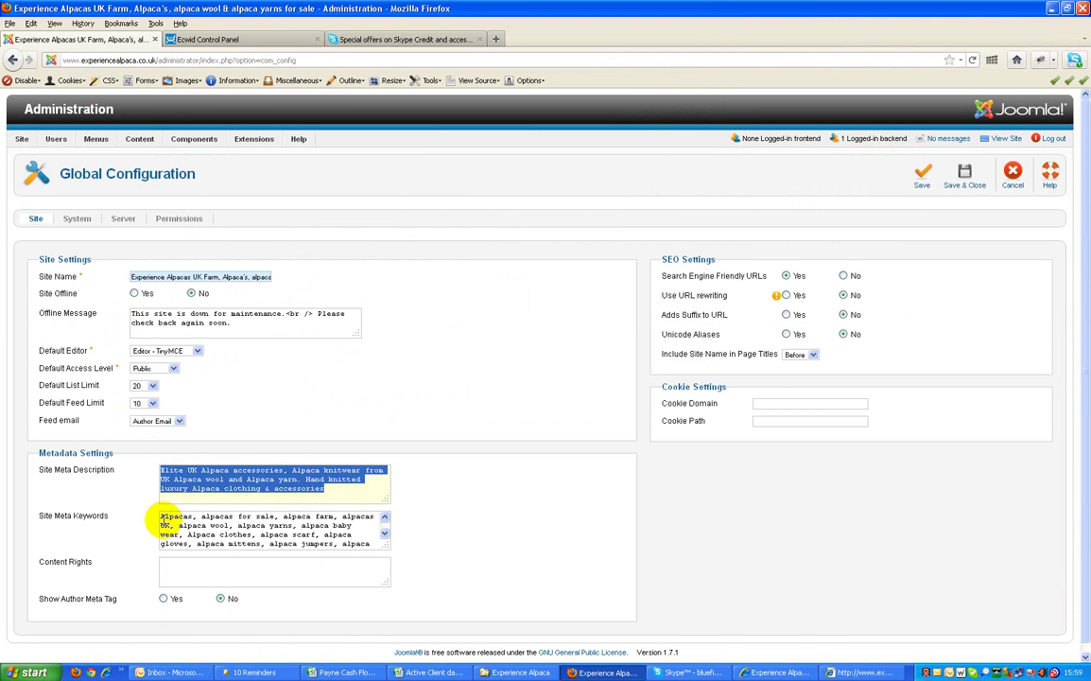
drag(160, 518, 386, 537)
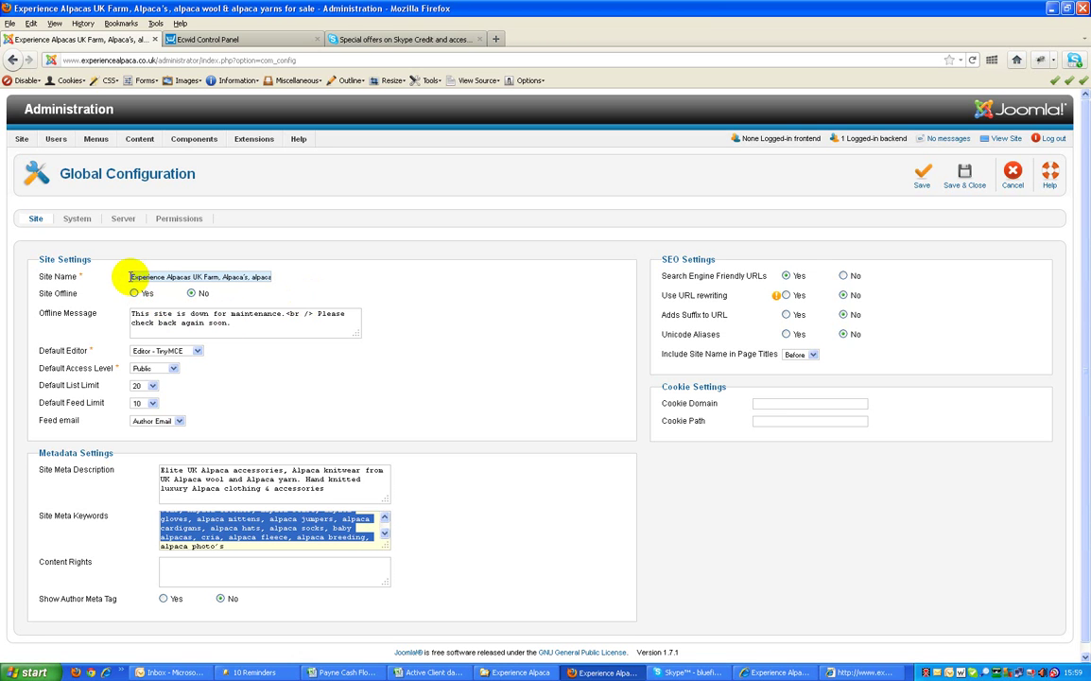
drag(130, 276, 307, 276)
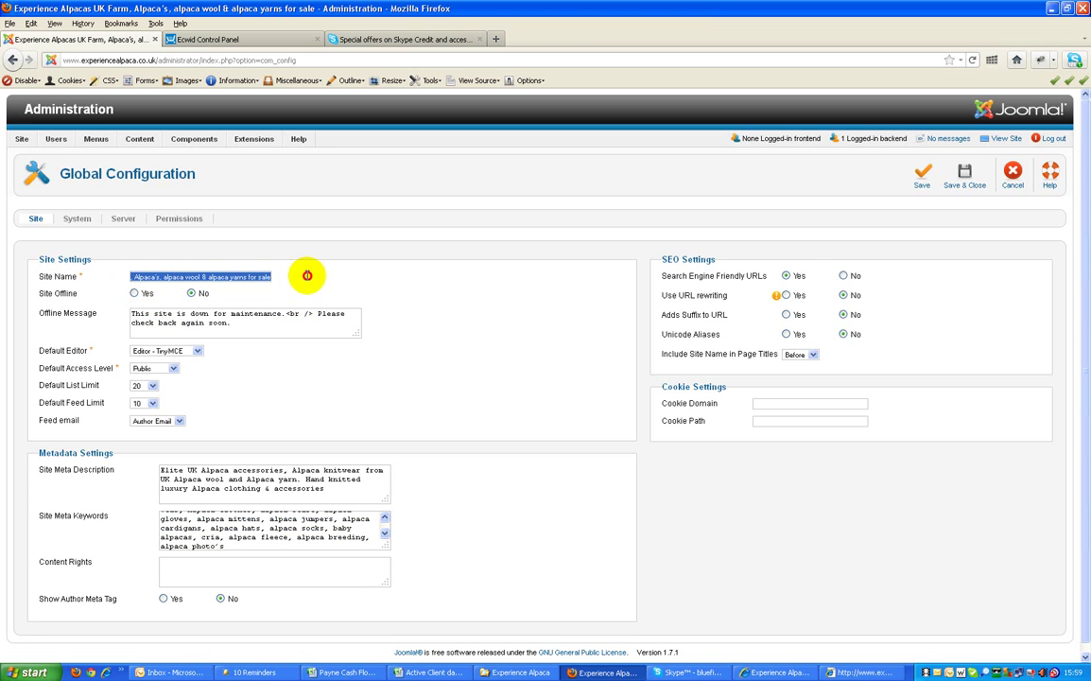
click(139, 276)
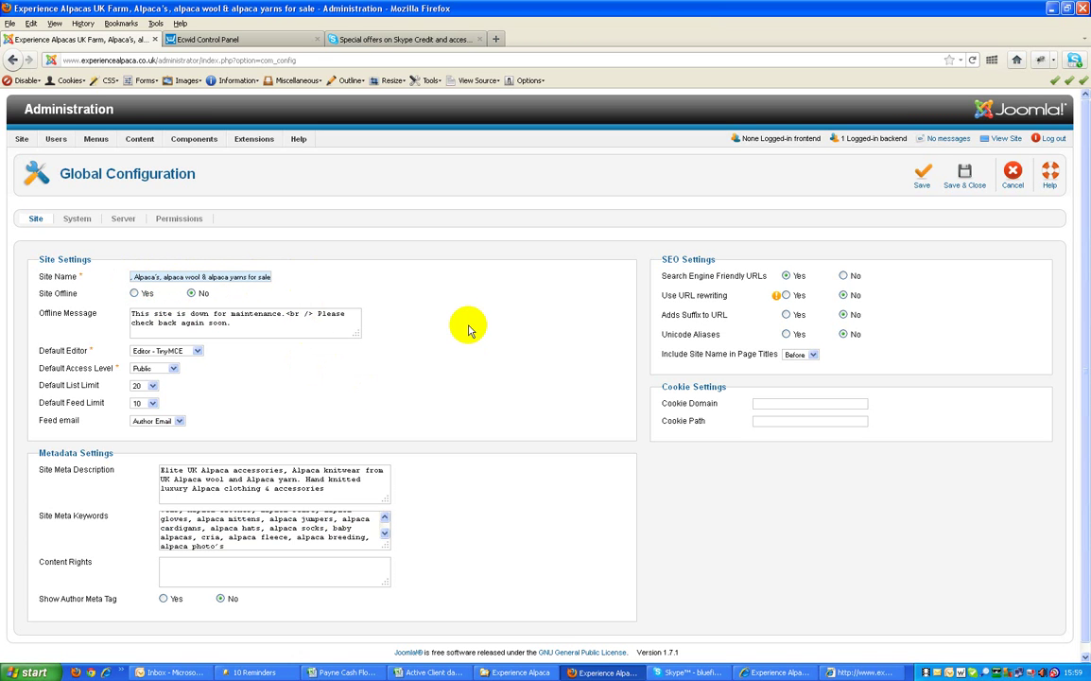
mouse_move(720, 358)
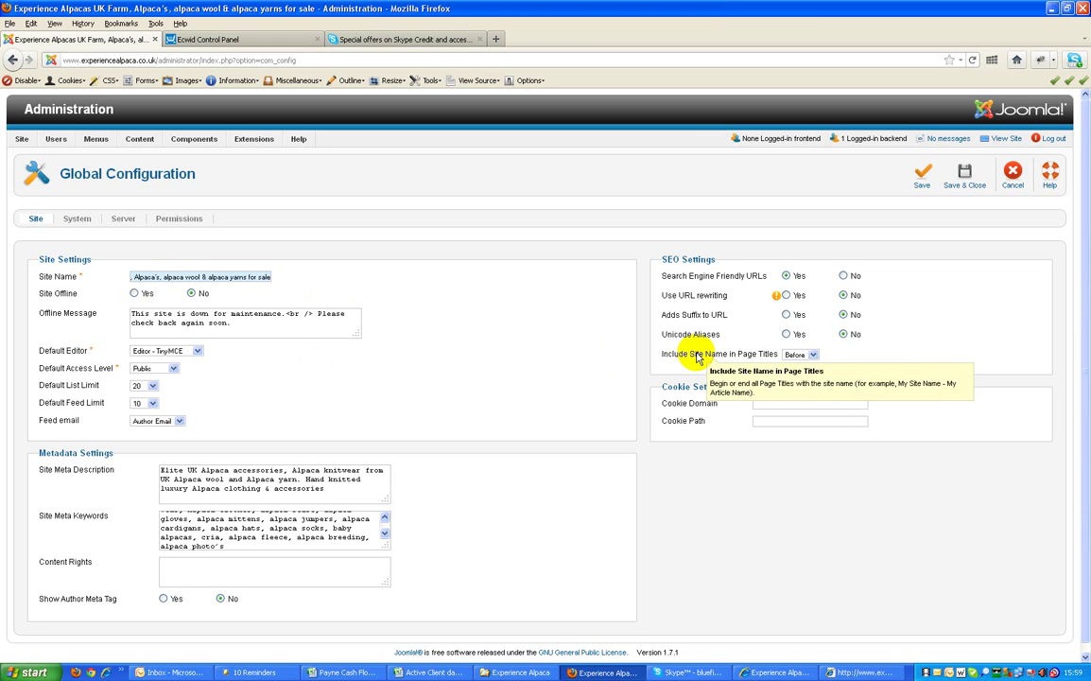
Cancel Global Configuration and edit 'Experience Alpaca Planning Permission' from the Article Manager.
click(1013, 175)
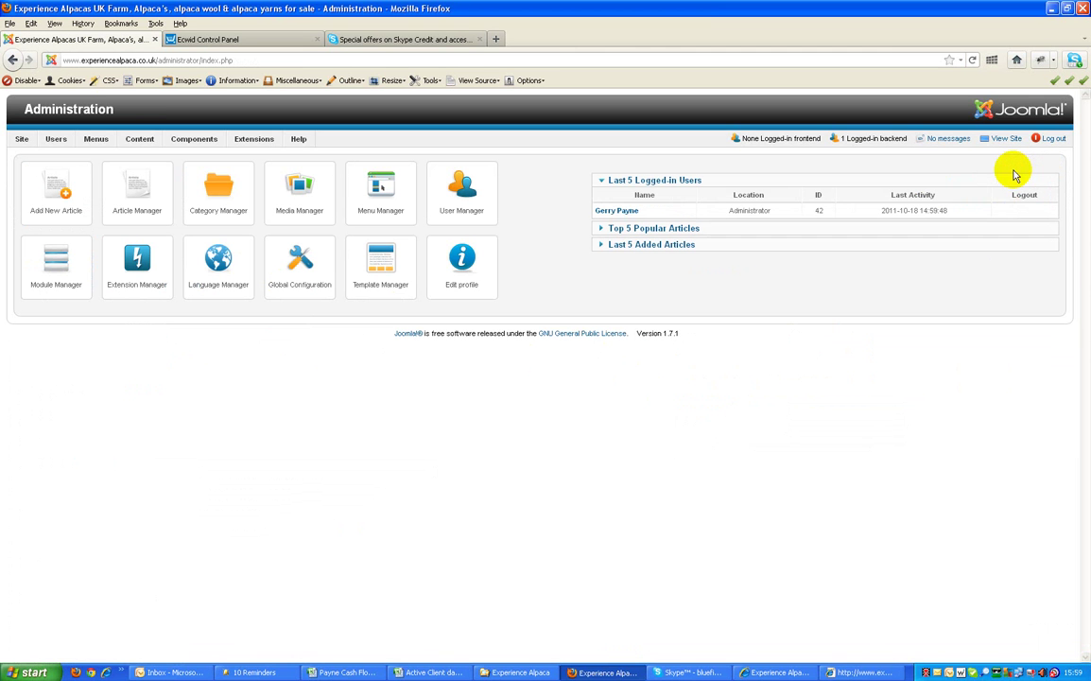
click(137, 192)
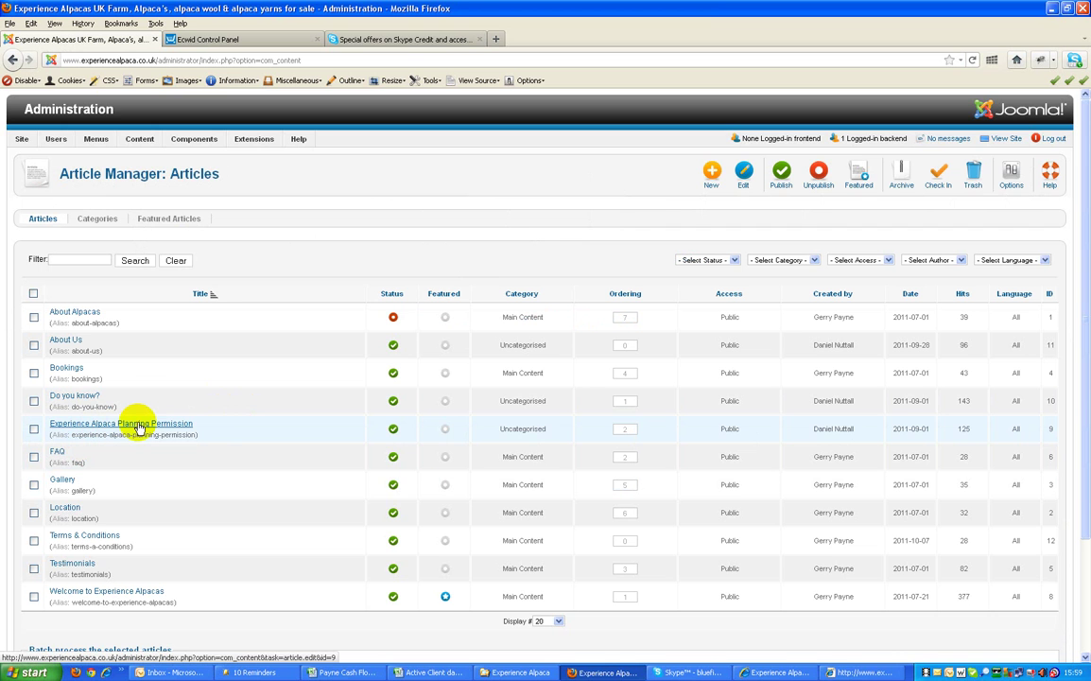
click(133, 425)
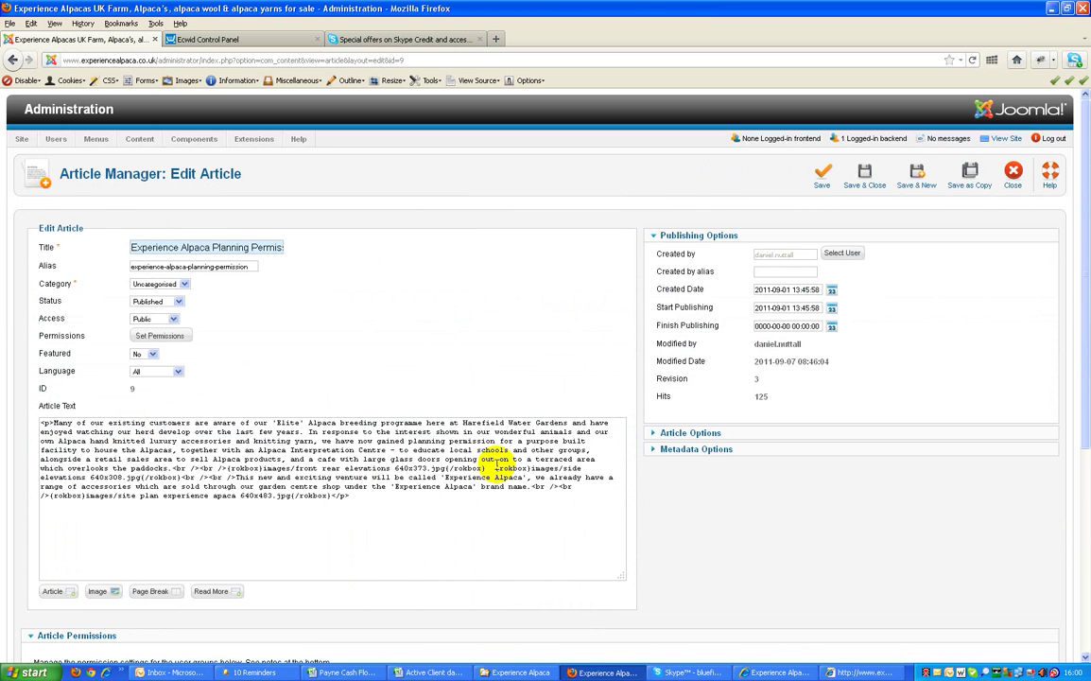
Expand Metadata Options and check the empty Meta Description and Meta Keywords fields.
click(687, 449)
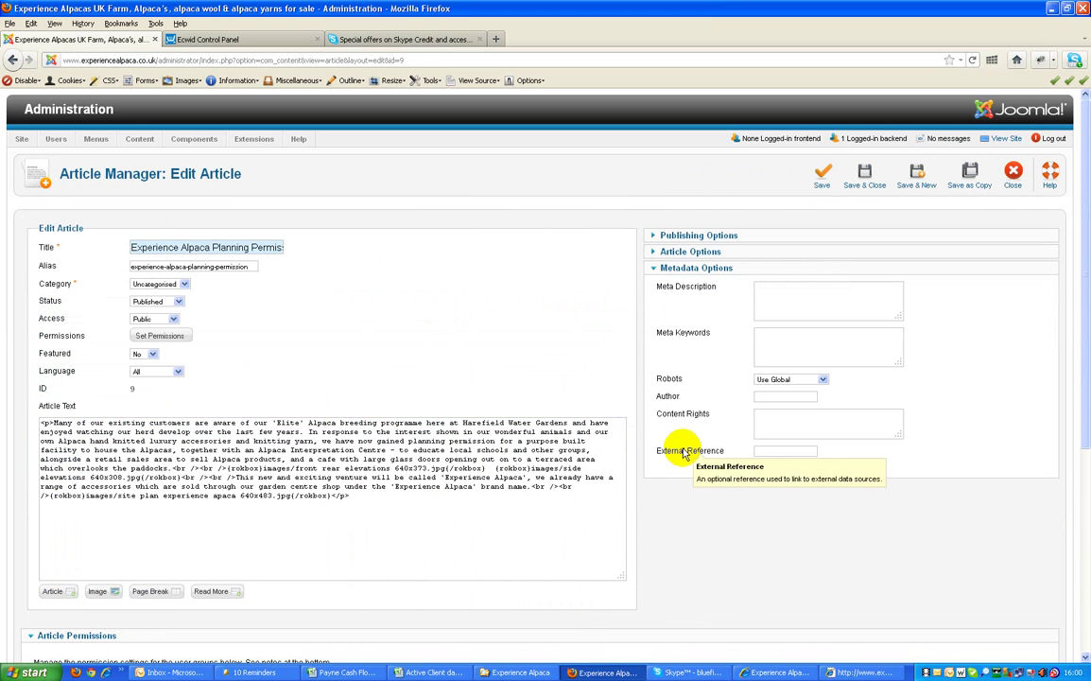
click(776, 289)
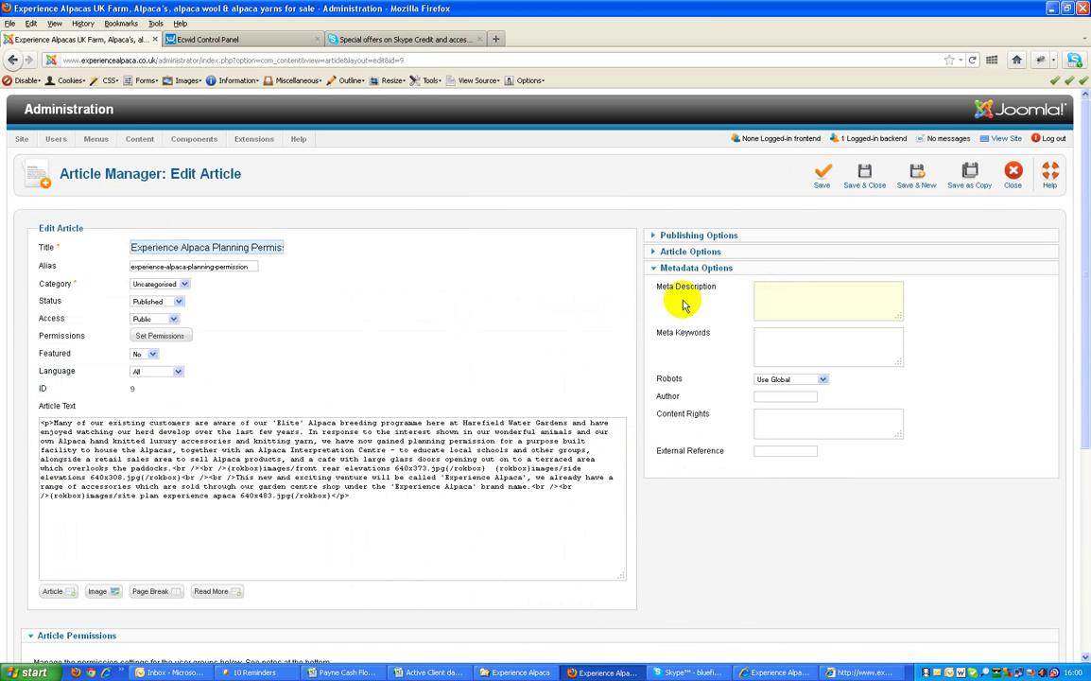
mouse_move(690, 336)
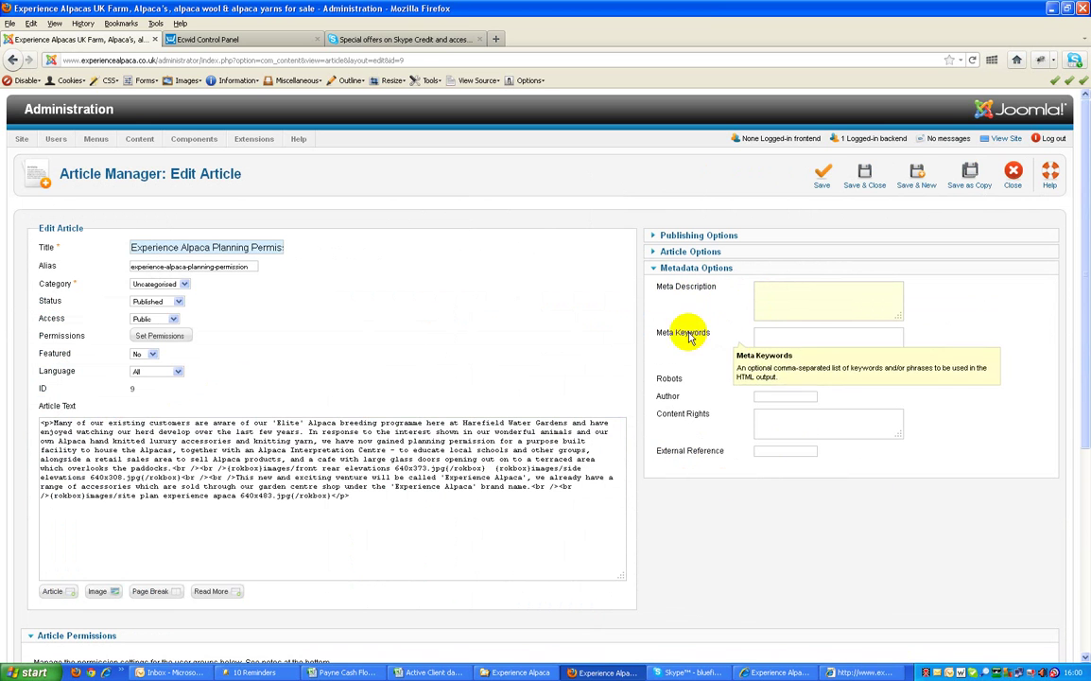
click(775, 342)
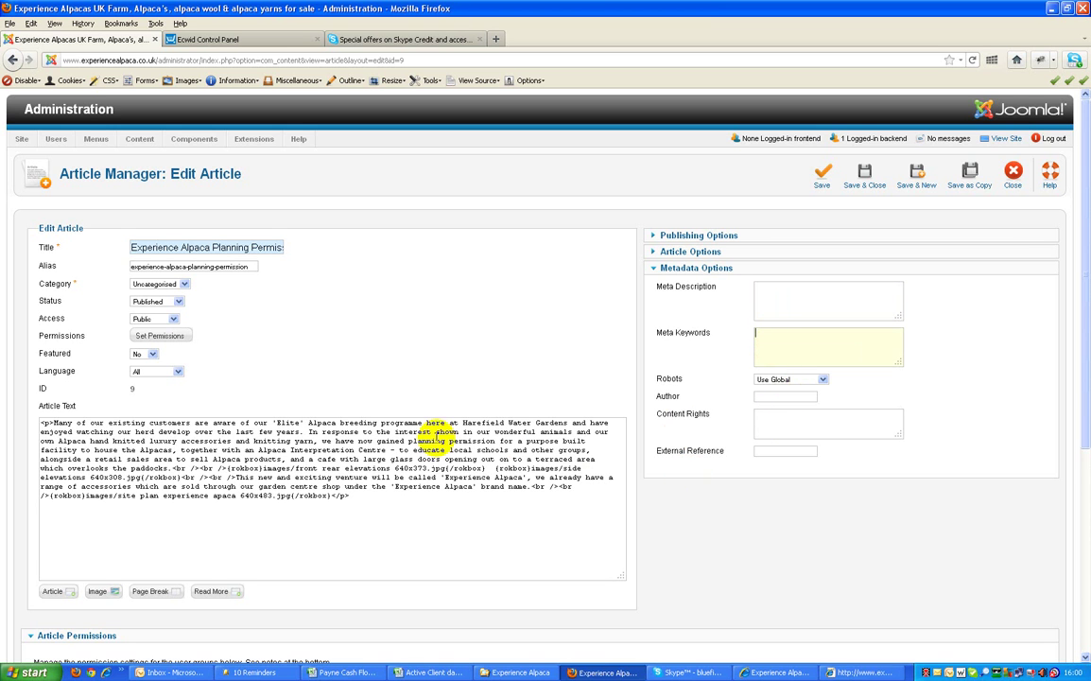
Look over Publishing and Article Options, then return to the empty Meta Keywords field.
click(662, 236)
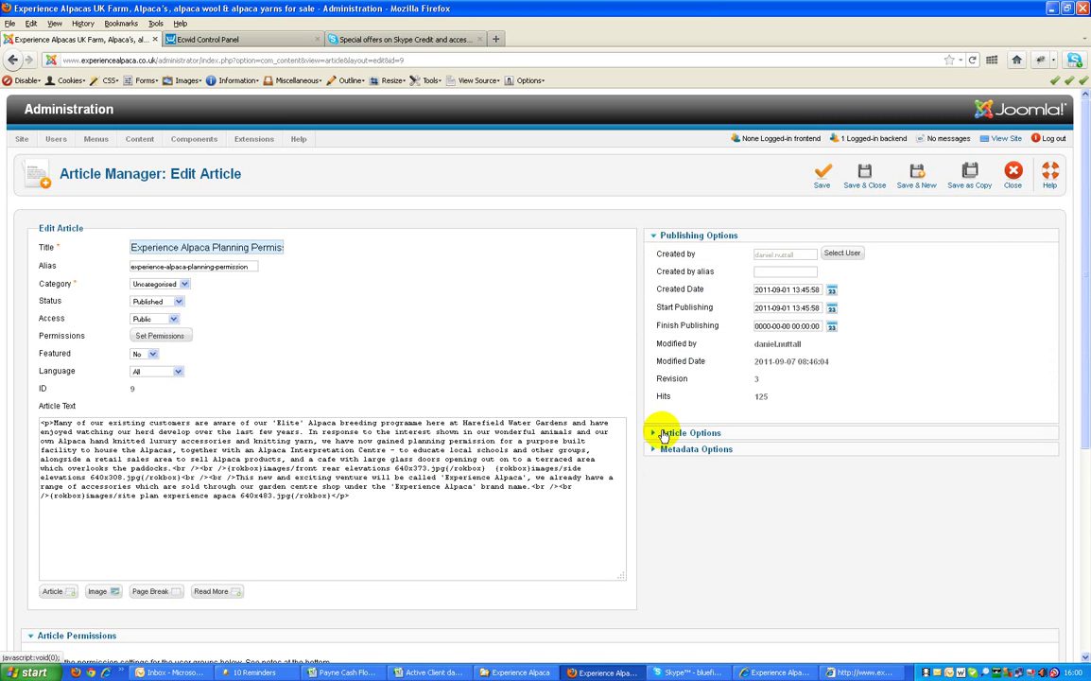
click(664, 433)
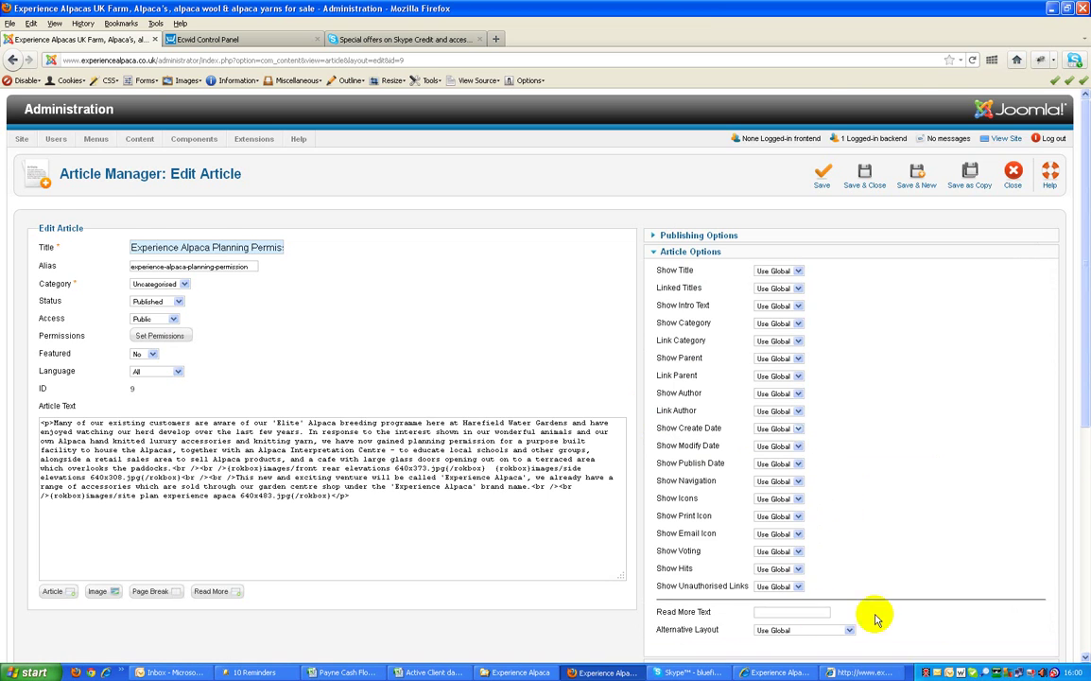
scroll(874, 619, down, 2)
click(676, 593)
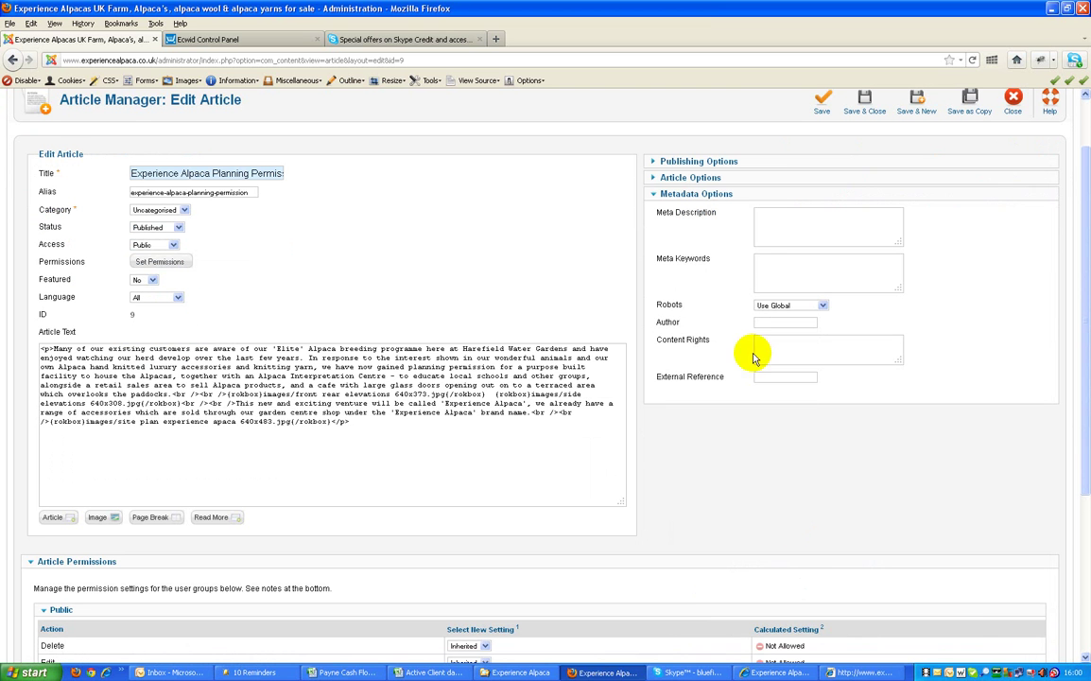
click(766, 219)
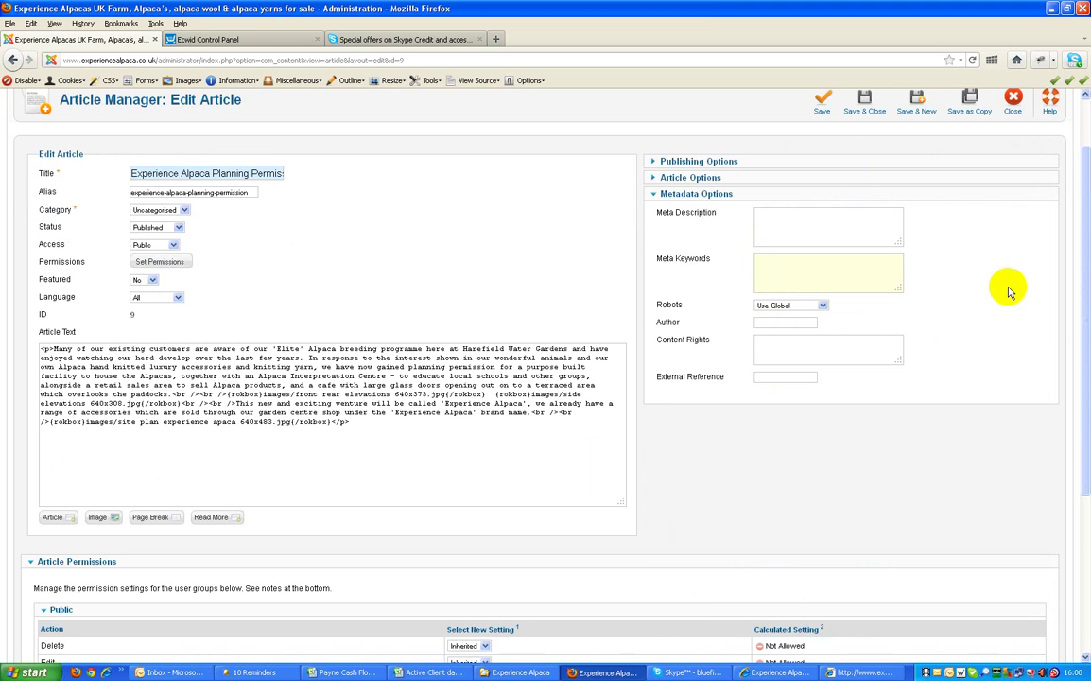
click(1021, 240)
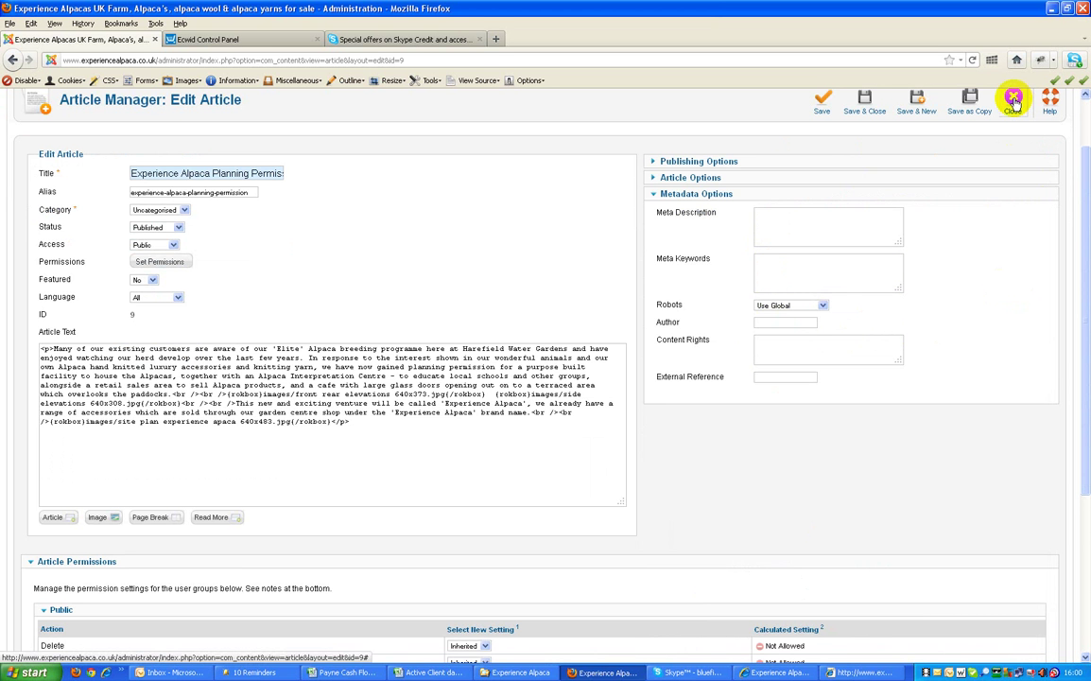